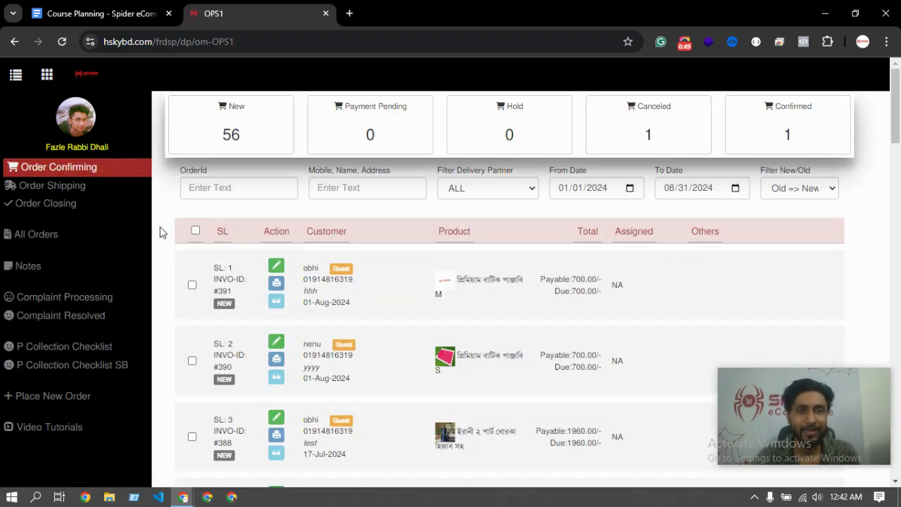
{"action": "scroll", "coordinate": [268, 301], "scroll_direction": "down", "scroll_amount": 5}
{"action": "scroll", "coordinate": [653, 145], "scroll_direction": "up", "scroll_amount": 5}
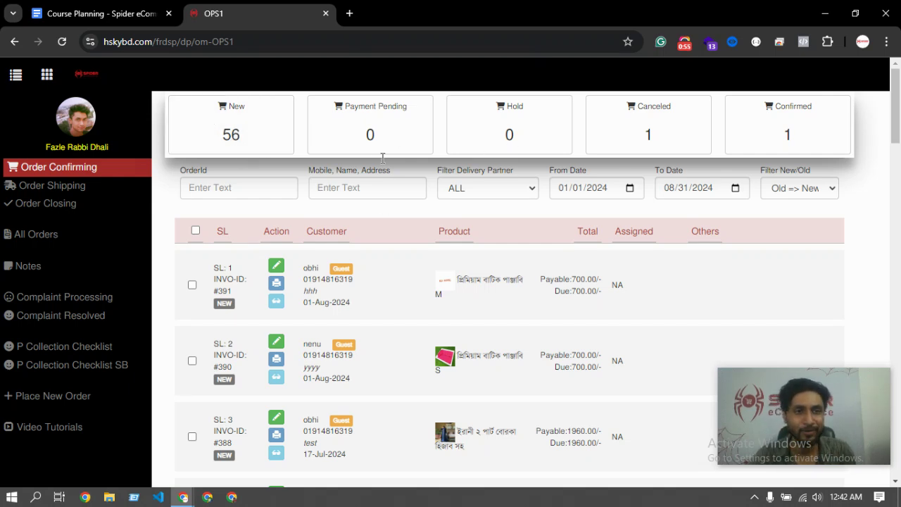
{"action": "scroll", "coordinate": [76, 223], "scroll_direction": "down", "scroll_amount": 5}
{"action": "scroll", "coordinate": [56, 248], "scroll_direction": "up", "scroll_amount": 5}
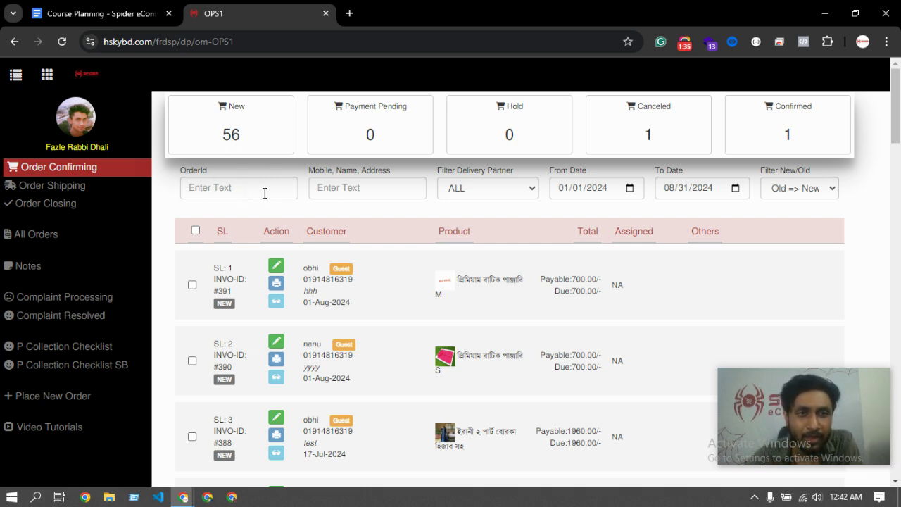
{"action": "left_click", "coordinate": [684, 42]}
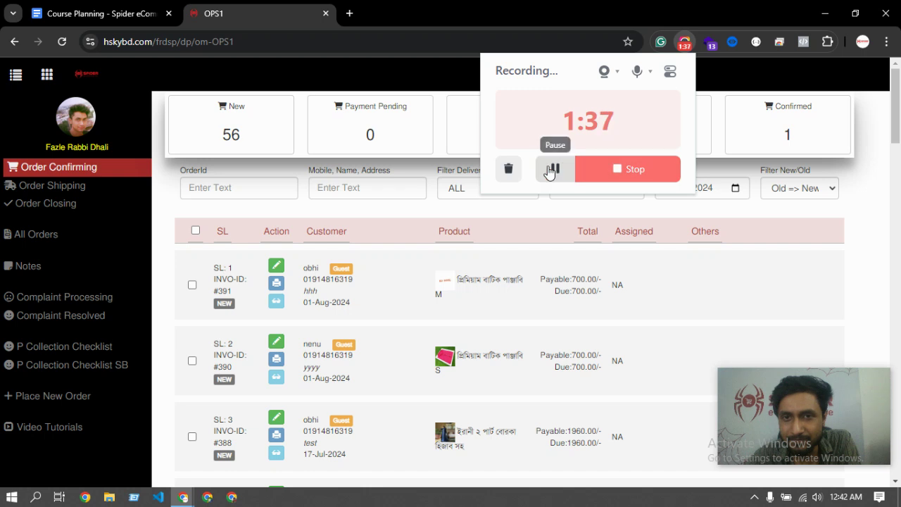
{"action": "left_click", "coordinate": [428, 187]}
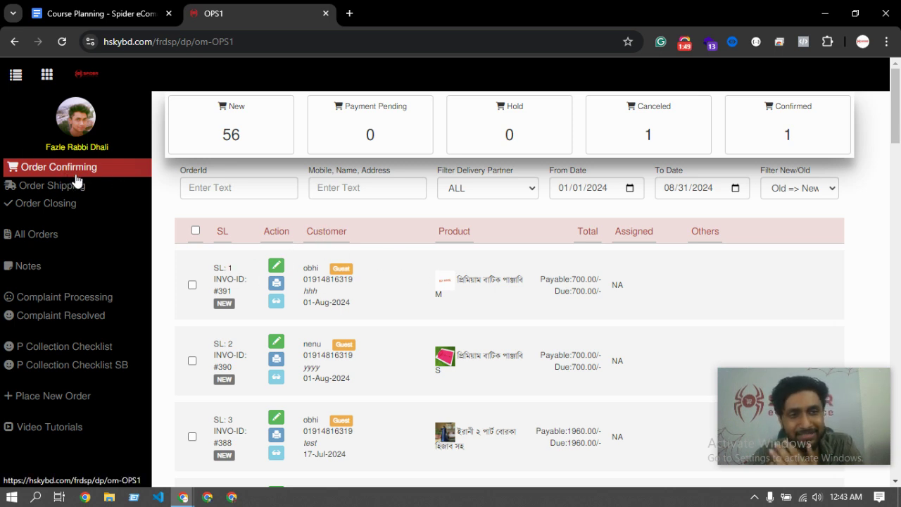
Look through the list of new orders on the Order Confirming page and return to its beginning.
{"action": "scroll", "coordinate": [458, 231], "scroll_direction": "down", "scroll_amount": 15}
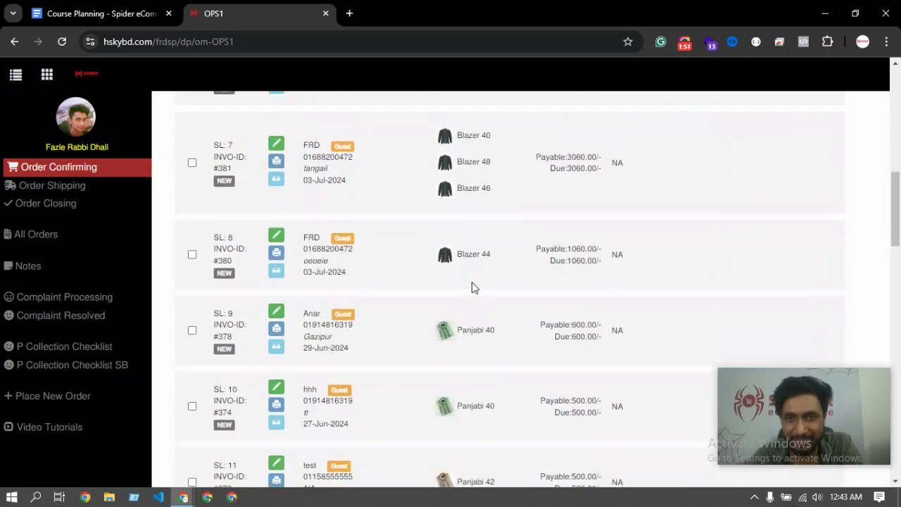
{"action": "scroll", "coordinate": [440, 318], "scroll_direction": "down", "scroll_amount": 6}
{"action": "scroll", "coordinate": [409, 261], "scroll_direction": "up", "scroll_amount": 20}
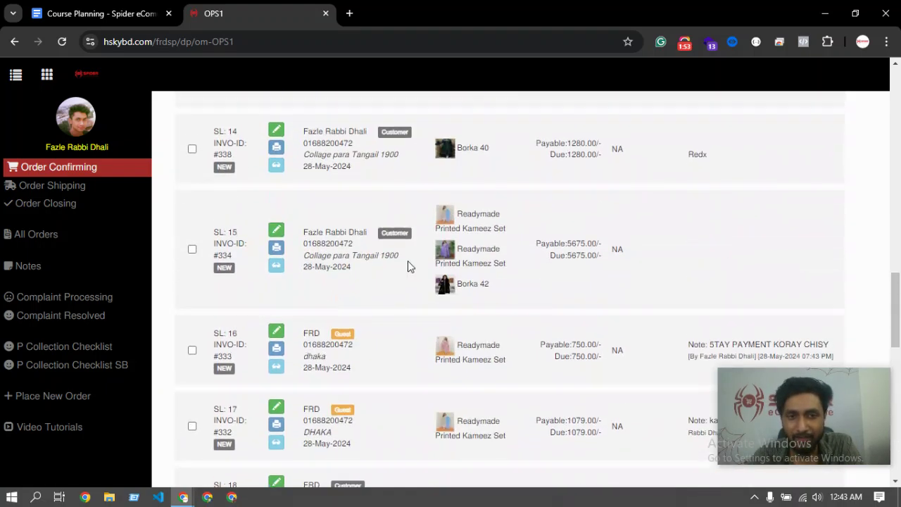
{"action": "scroll", "coordinate": [407, 264], "scroll_direction": "down", "scroll_amount": 20}
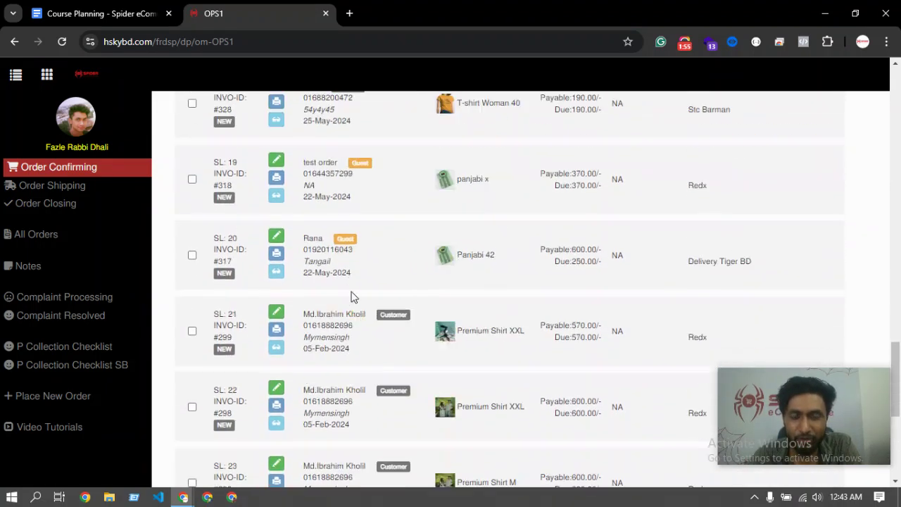
{"action": "scroll", "coordinate": [352, 299], "scroll_direction": "up", "scroll_amount": 7}
{"action": "scroll", "coordinate": [354, 312], "scroll_direction": "up", "scroll_amount": 12}
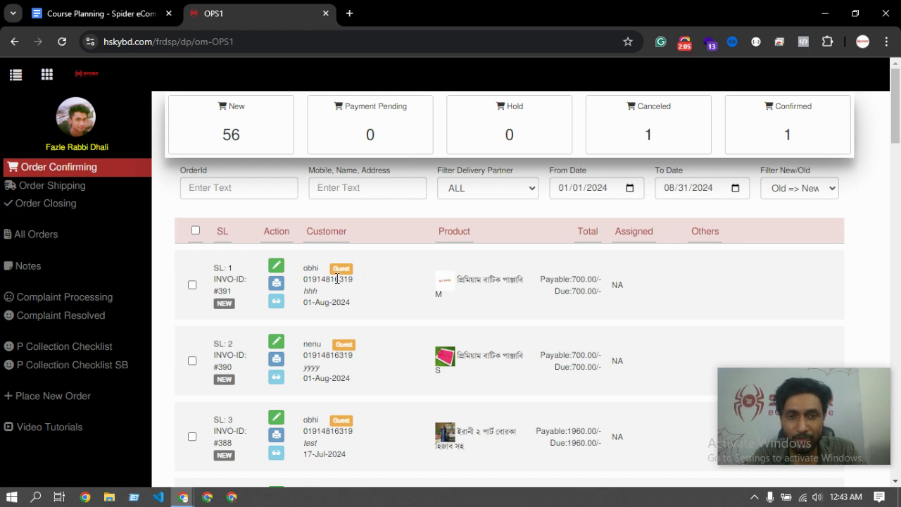
Examine the invoice number, customer, product and payment details of the first new orders in the Order Confirming list.
{"action": "double_click", "coordinate": [225, 291]}
{"action": "scroll", "coordinate": [247, 299], "scroll_direction": "down", "scroll_amount": 1}
{"action": "double_click", "coordinate": [226, 300]}
{"action": "left_click_drag", "start_coordinate": [322, 289], "coordinate": [353, 291]}
{"action": "double_click", "coordinate": [311, 212]}
{"action": "left_click", "coordinate": [375, 246]}
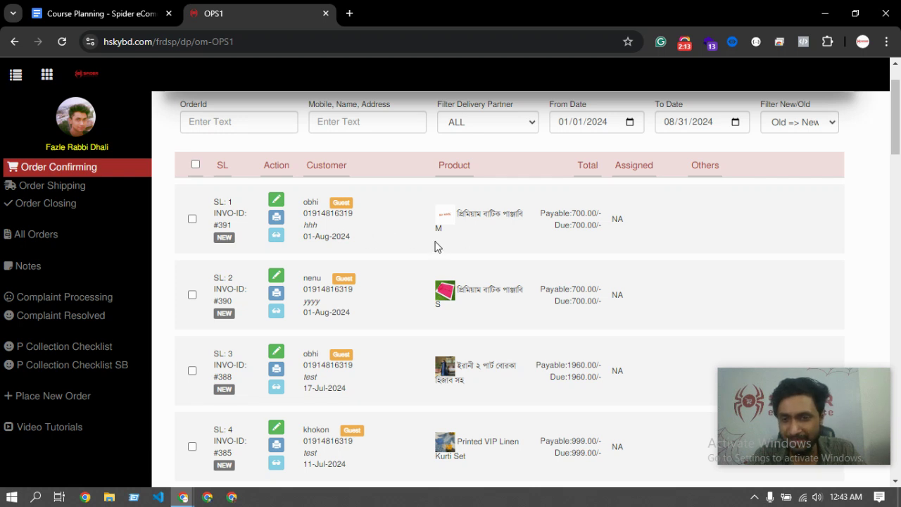
{"action": "scroll", "coordinate": [480, 294], "scroll_direction": "up", "scroll_amount": 1}
{"action": "left_click_drag", "start_coordinate": [455, 279], "coordinate": [748, 278]}
{"action": "left_click", "coordinate": [479, 306]}
{"action": "scroll", "coordinate": [451, 276], "scroll_direction": "down", "scroll_amount": 5}
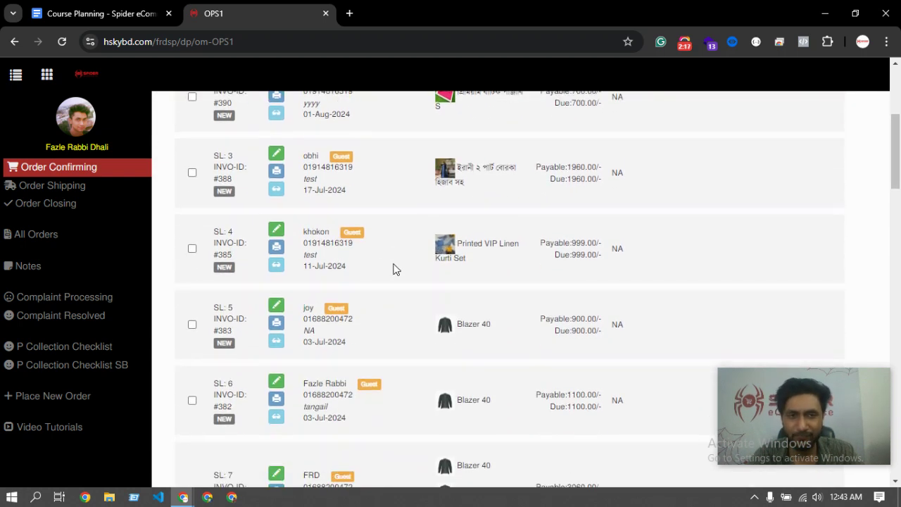
{"action": "scroll", "coordinate": [386, 258], "scroll_direction": "down", "scroll_amount": 8}
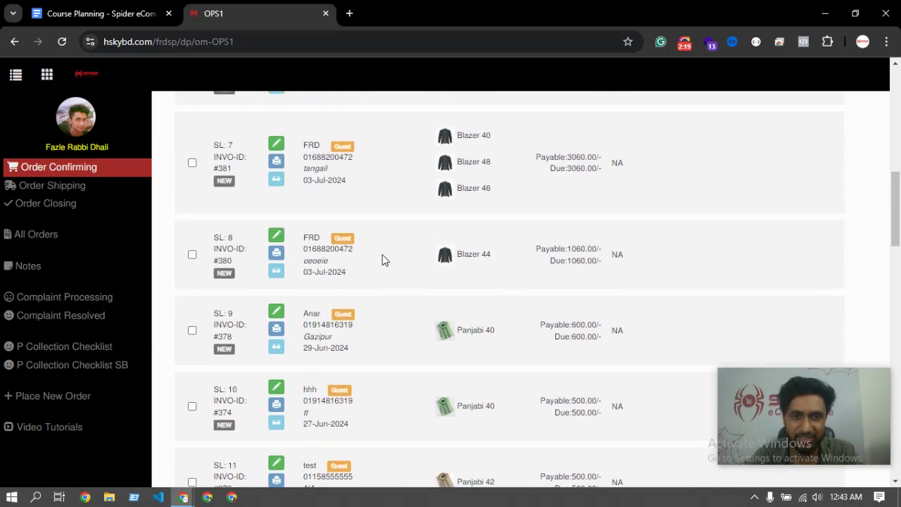
{"action": "scroll", "coordinate": [383, 266], "scroll_direction": "up", "scroll_amount": 12}
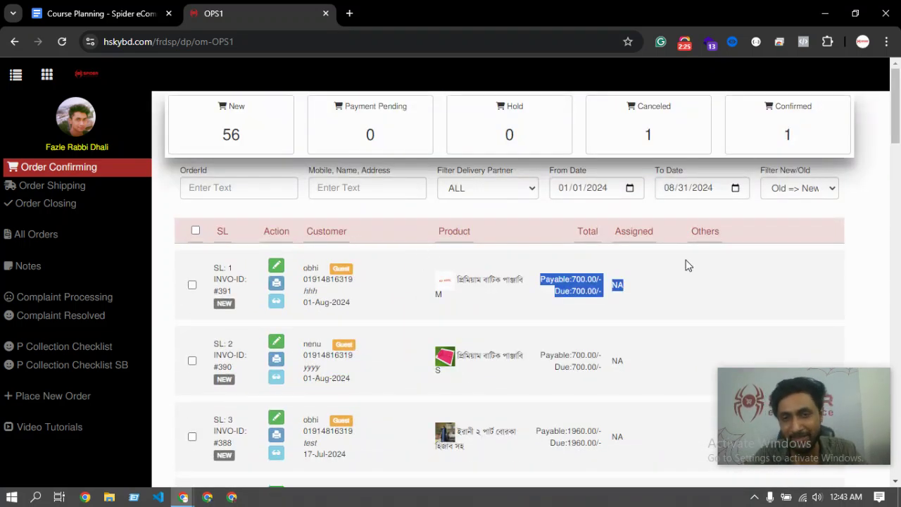
{"action": "left_click", "coordinate": [656, 285]}
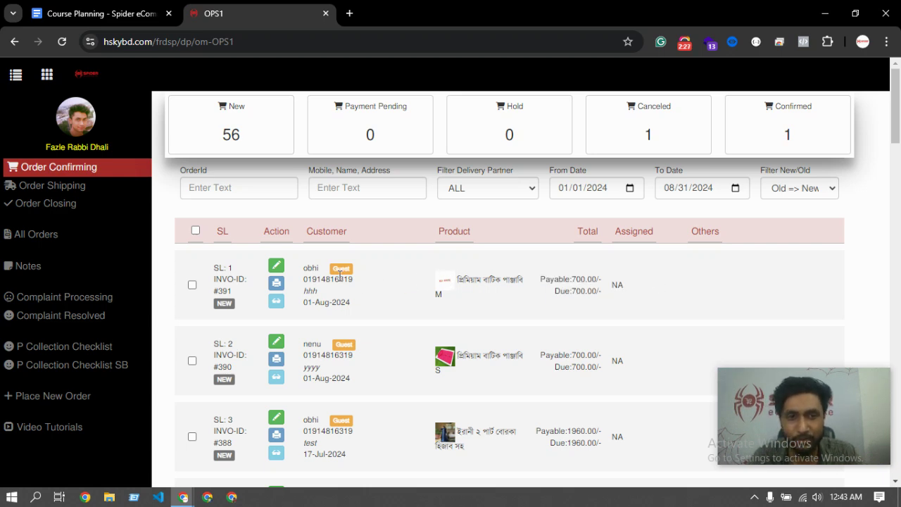
Inspect the customer's name, mobile number, address and order date on the first new order, comparing with the orders below.
{"action": "left_click_drag", "start_coordinate": [308, 266], "coordinate": [359, 302]}
{"action": "scroll", "coordinate": [418, 285], "scroll_direction": "down", "scroll_amount": 10}
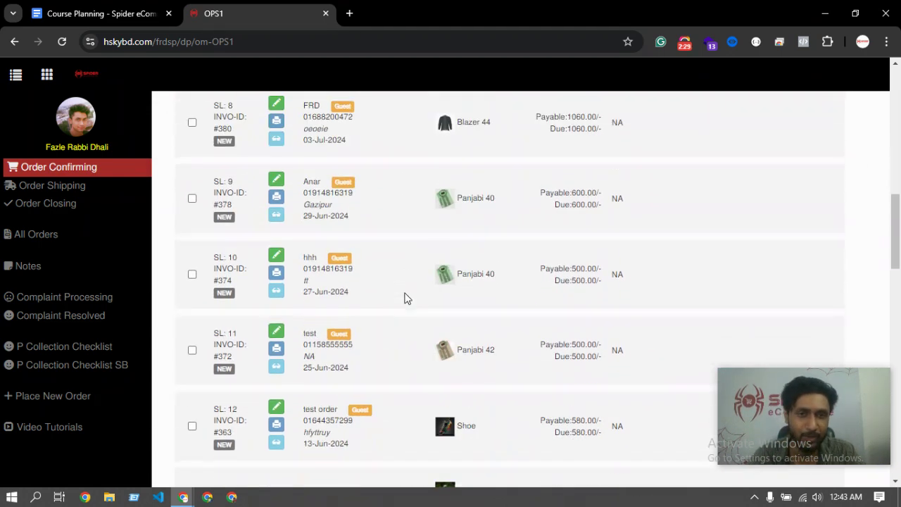
{"action": "scroll", "coordinate": [404, 299], "scroll_direction": "down", "scroll_amount": 5}
{"action": "scroll", "coordinate": [296, 218], "scroll_direction": "up", "scroll_amount": 15}
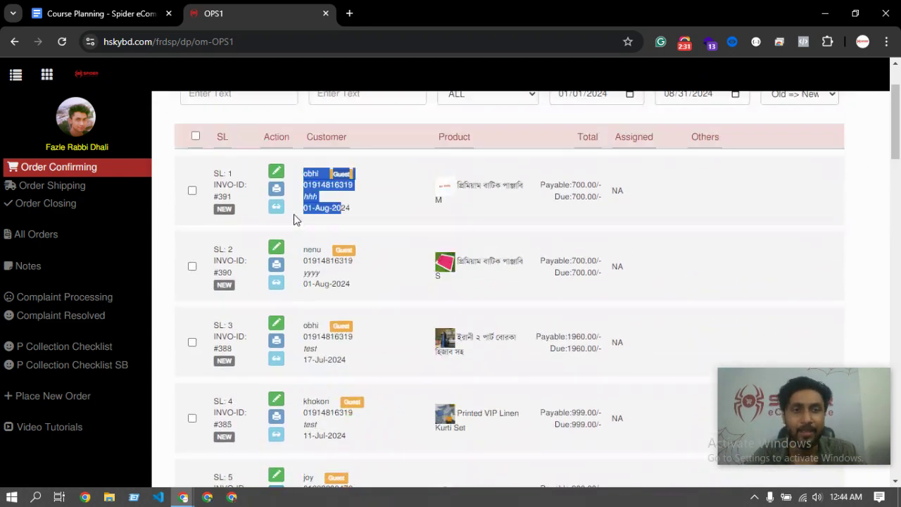
{"action": "left_click", "coordinate": [394, 283]}
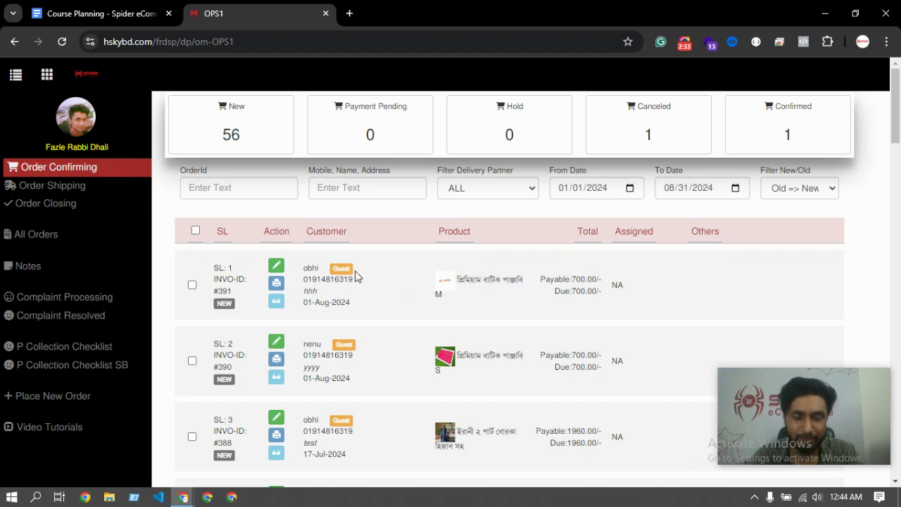
{"action": "left_click_drag", "start_coordinate": [307, 275], "coordinate": [401, 299]}
{"action": "scroll", "coordinate": [400, 299], "scroll_direction": "down", "scroll_amount": 4}
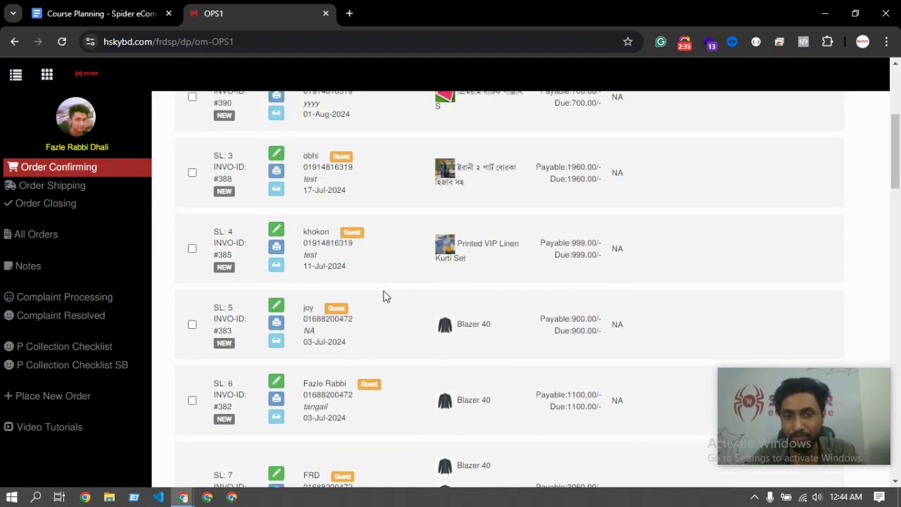
{"action": "scroll", "coordinate": [383, 295], "scroll_direction": "up", "scroll_amount": 4}
{"action": "left_click_drag", "start_coordinate": [303, 266], "coordinate": [314, 280]}
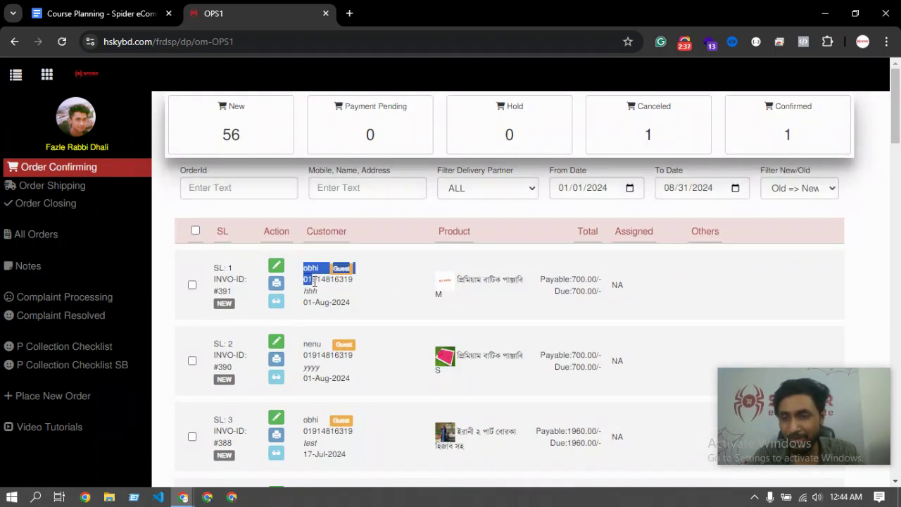
{"action": "left_click", "coordinate": [396, 287]}
{"action": "left_click_drag", "start_coordinate": [304, 266], "coordinate": [366, 318]}
{"action": "left_click", "coordinate": [366, 318]}
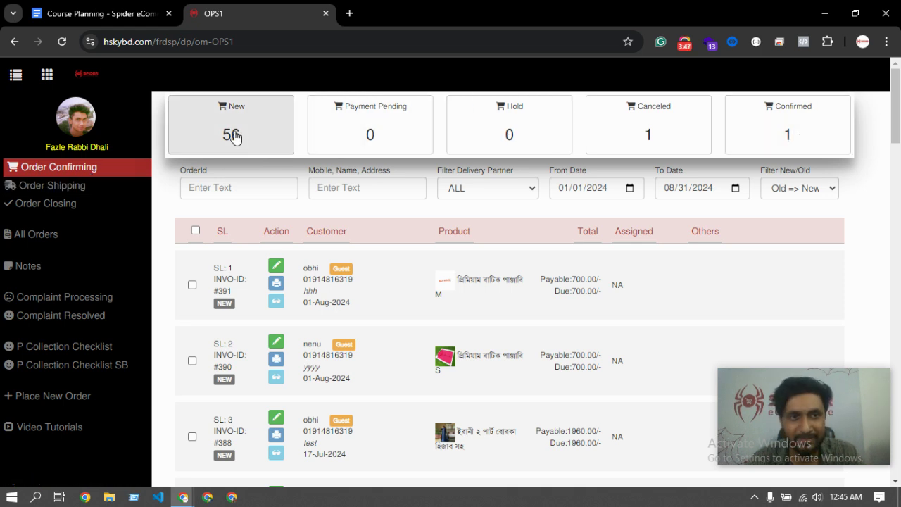
View the order status categories on the Order Shipping and Order Closing pages and return to Order Confirming.
{"action": "left_click", "coordinate": [42, 186]}
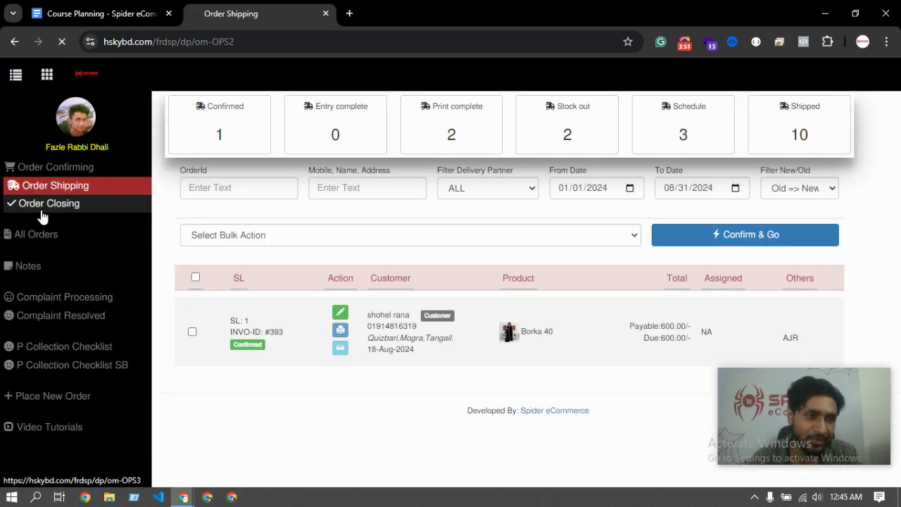
{"action": "left_click", "coordinate": [44, 210]}
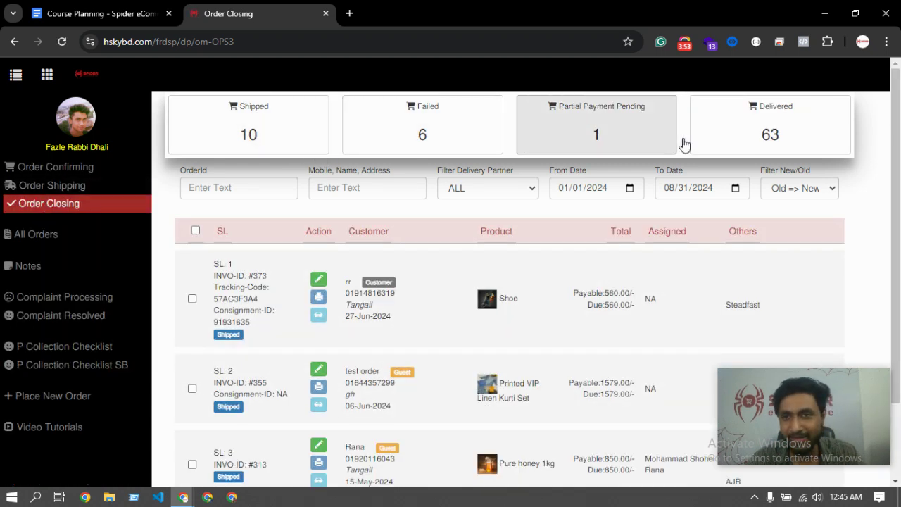
{"action": "left_click", "coordinate": [90, 169]}
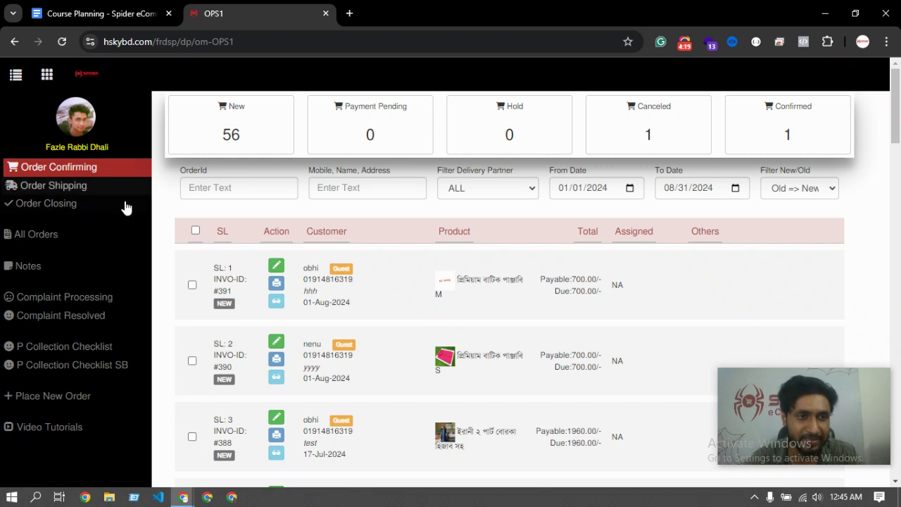
Compare the status categories across the Order Shipping, Order Closing and Order Confirming pages, ending on Order Confirming.
{"action": "left_click", "coordinate": [74, 186]}
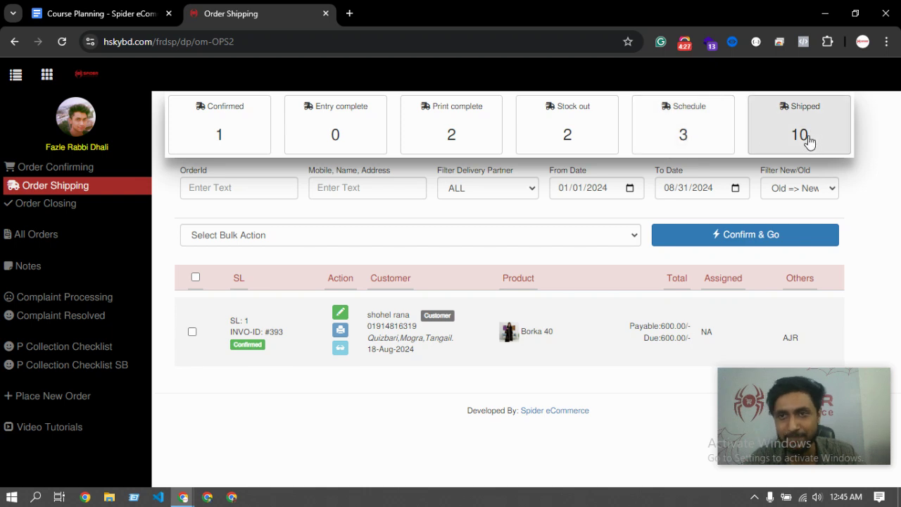
{"action": "left_click", "coordinate": [46, 209]}
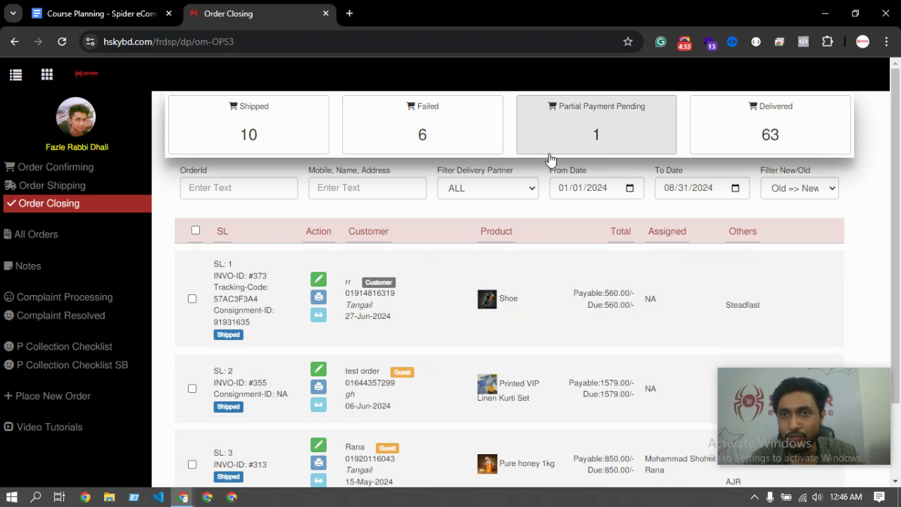
{"action": "left_click", "coordinate": [59, 188]}
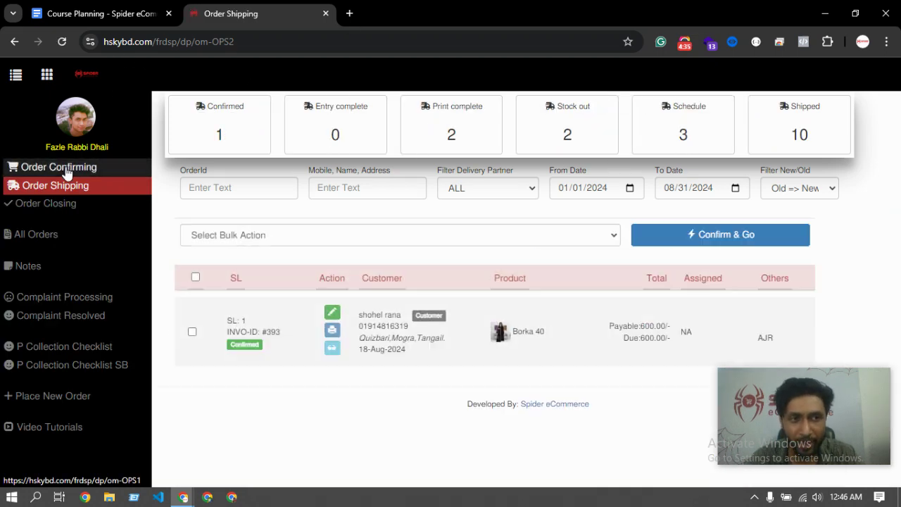
{"action": "left_click", "coordinate": [65, 166]}
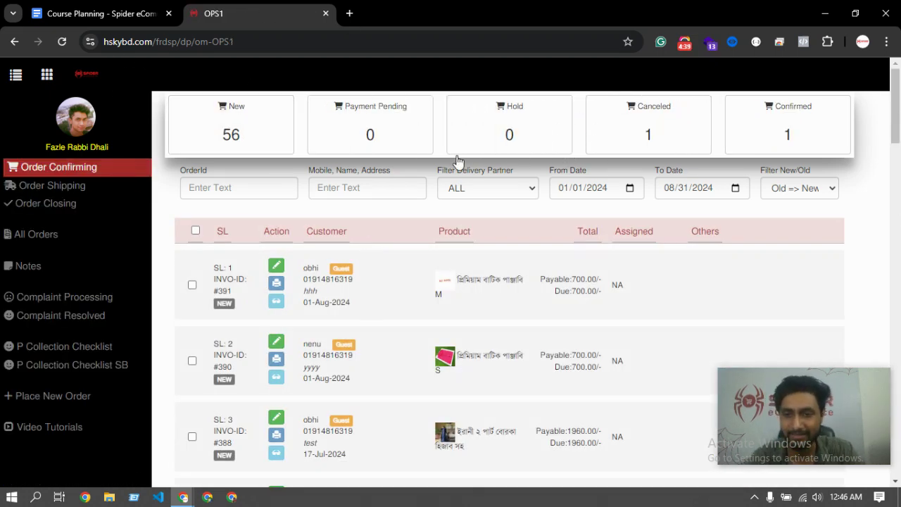
{"action": "left_click", "coordinate": [86, 186]}
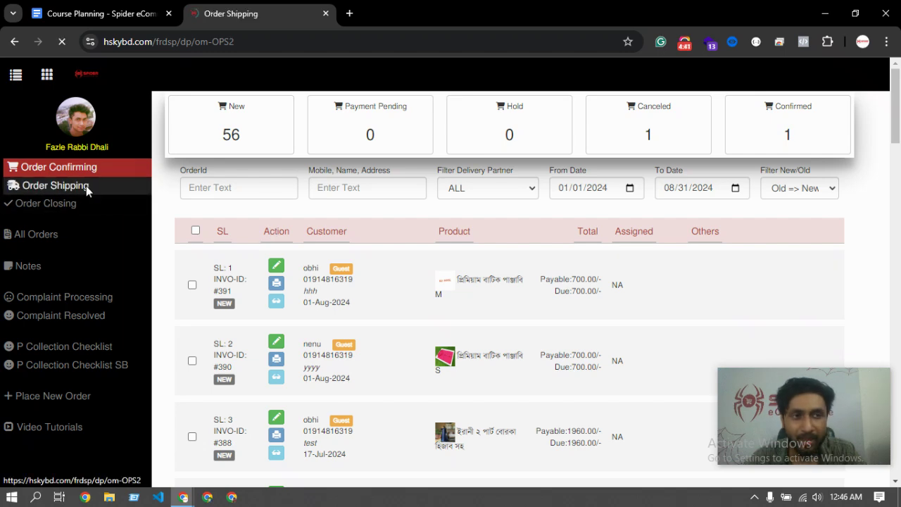
{"action": "left_click", "coordinate": [76, 168]}
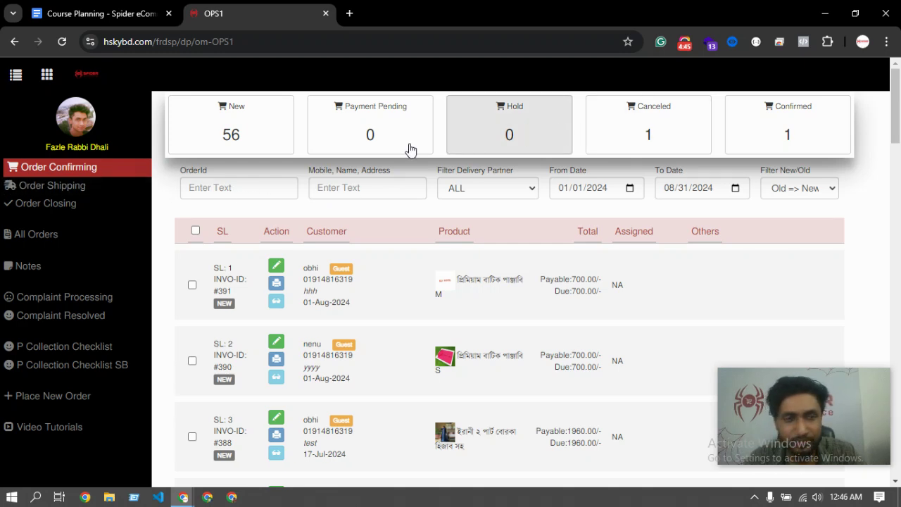
{"action": "left_click", "coordinate": [684, 49]}
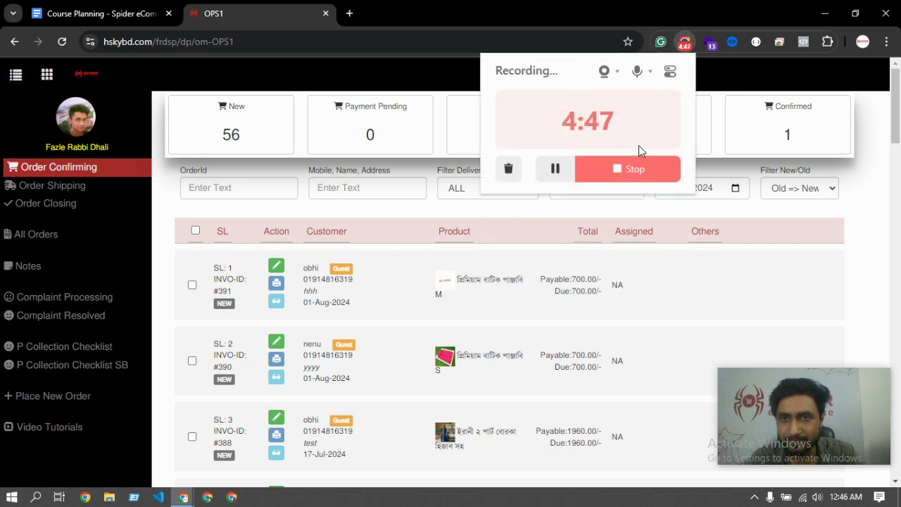
{"action": "left_click", "coordinate": [522, 211]}
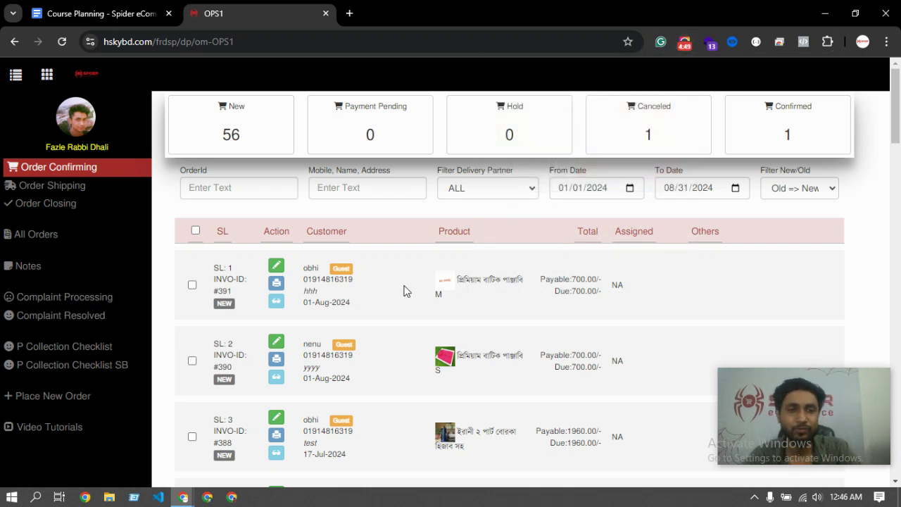